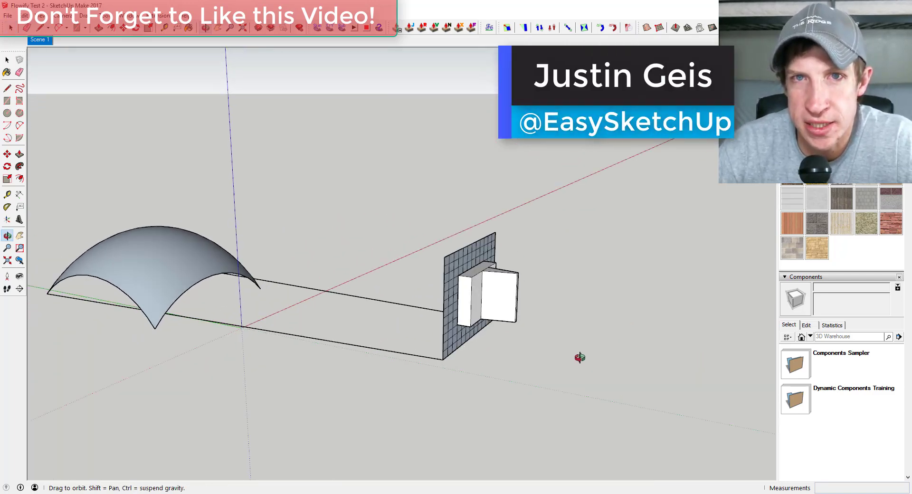
Select the arch group and the white box, then run Extensions > Flowify > Flowify
{"action": "scroll", "coordinate": [347, 332], "scroll_direction": "up", "scroll_amount": 2}
{"action": "left_click", "coordinate": [334, 335]}
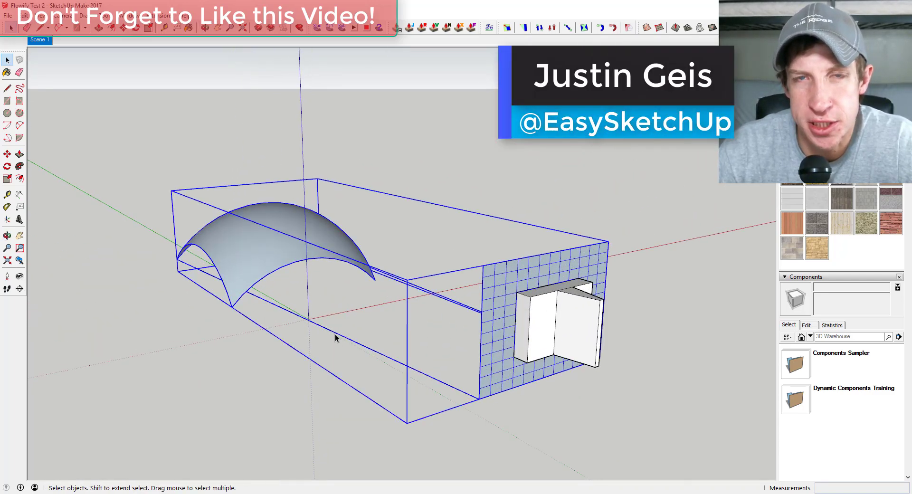
{"action": "left_click", "coordinate": [549, 318], "text": "shift"}
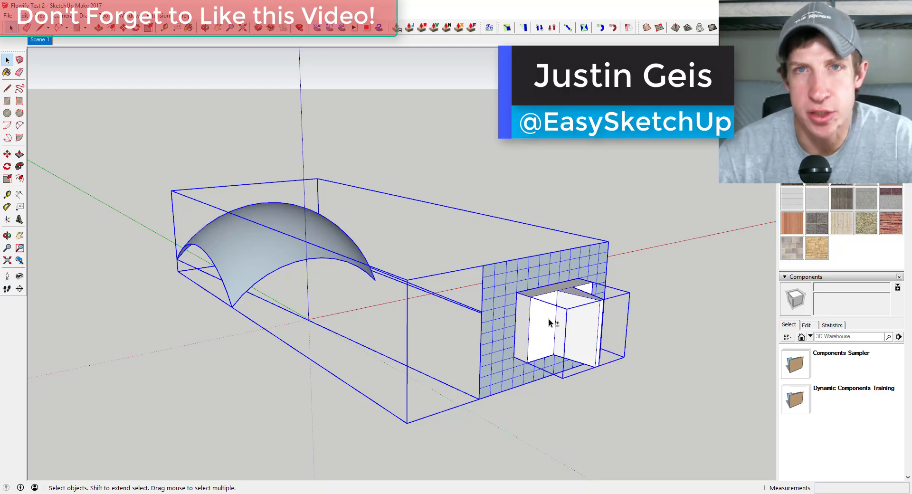
{"action": "left_click", "coordinate": [159, 15]}
{"action": "mouse_move", "coordinate": [192, 40]}
{"action": "left_click", "coordinate": [280, 75]}
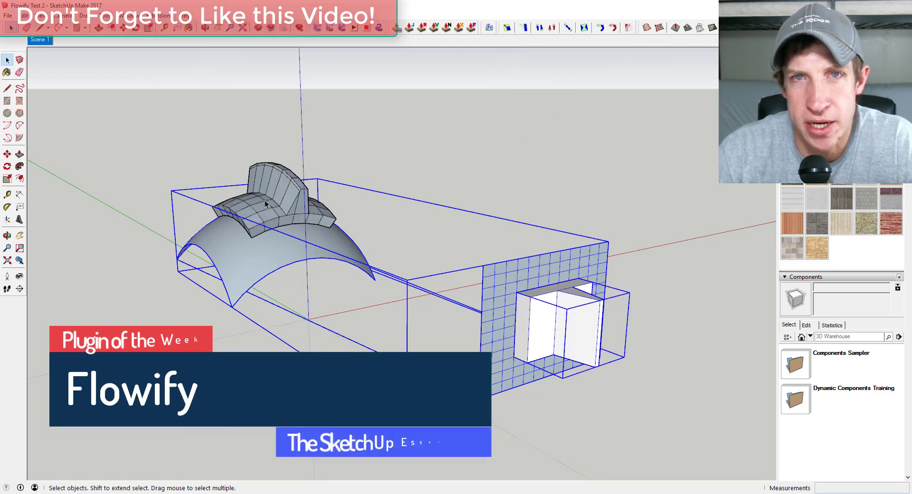
Reselect the arch group and the whole building box and run Flowify again
{"action": "scroll", "coordinate": [220, 234], "scroll_direction": "down", "scroll_amount": 3}
{"action": "middle_click_drag", "start_coordinate": [304, 237], "coordinate": [350, 239]}
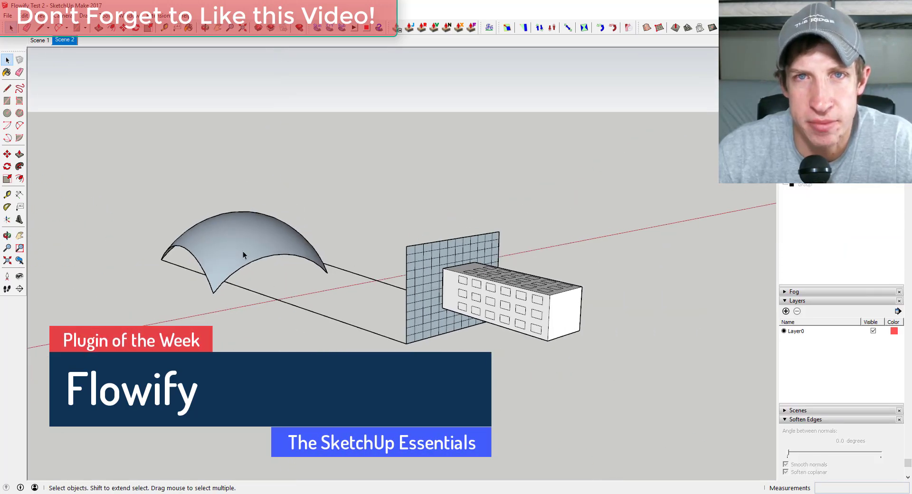
{"action": "left_click", "coordinate": [243, 252]}
{"action": "triple_click", "coordinate": [490, 295], "text": "shift"}
{"action": "left_click", "coordinate": [161, 15]}
{"action": "mouse_move", "coordinate": [176, 31]}
{"action": "left_click", "coordinate": [280, 58]}
Erase the stray vertical edge on the flowed building's front
{"action": "scroll", "coordinate": [238, 160], "scroll_direction": "up", "scroll_amount": 3}
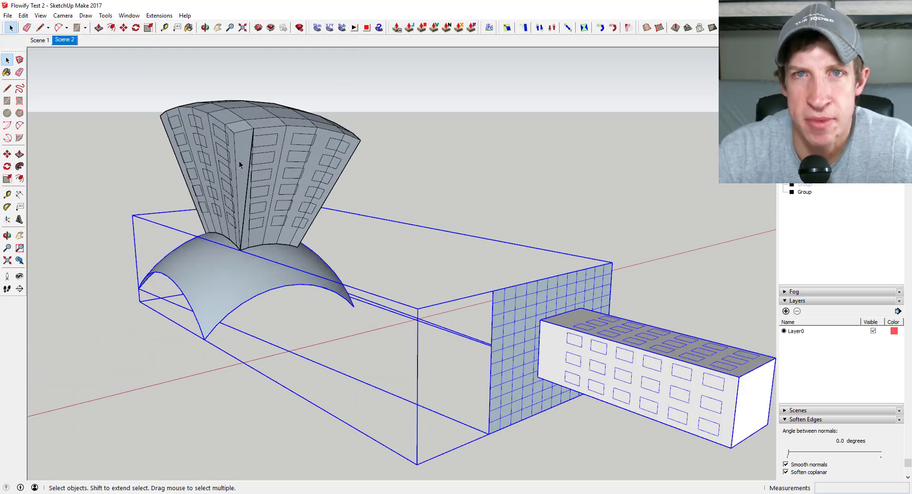
{"action": "left_click", "coordinate": [247, 176]}
{"action": "key", "text": "e"}
{"action": "left_click", "coordinate": [251, 189]}
{"action": "key", "text": "space"}
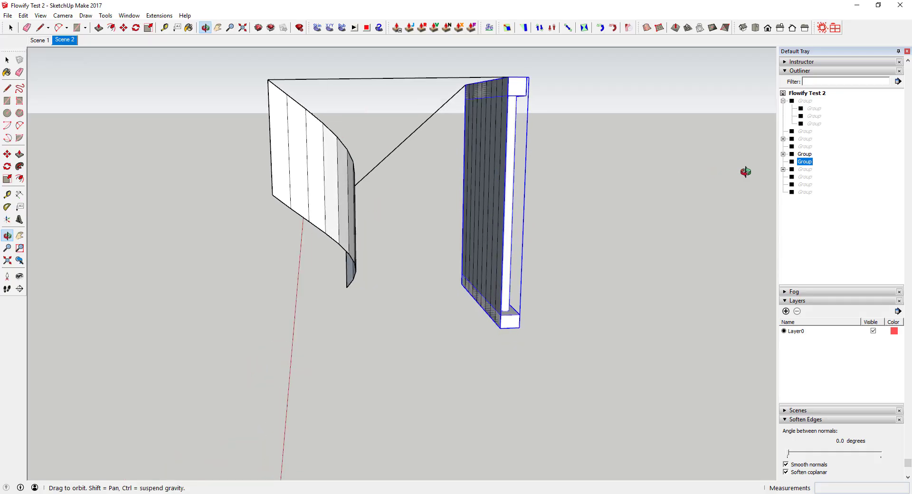
Select the curved wall and pick up the slatted panel group with Move, then cancel
{"action": "mouse_move", "coordinate": [745, 171]}
{"action": "middle_mouse_down"}
{"action": "mouse_move", "coordinate": [737, 179]}
{"action": "mouse_move", "coordinate": [596, 171]}
{"action": "mouse_move", "coordinate": [336, 178]}
{"action": "middle_mouse_up"}
{"action": "left_click", "coordinate": [336, 178]}
{"action": "middle_click_drag", "start_coordinate": [624, 180], "coordinate": [484, 174]}
{"action": "key", "text": "space"}
{"action": "left_click", "coordinate": [475, 171]}
{"action": "key", "text": "m"}
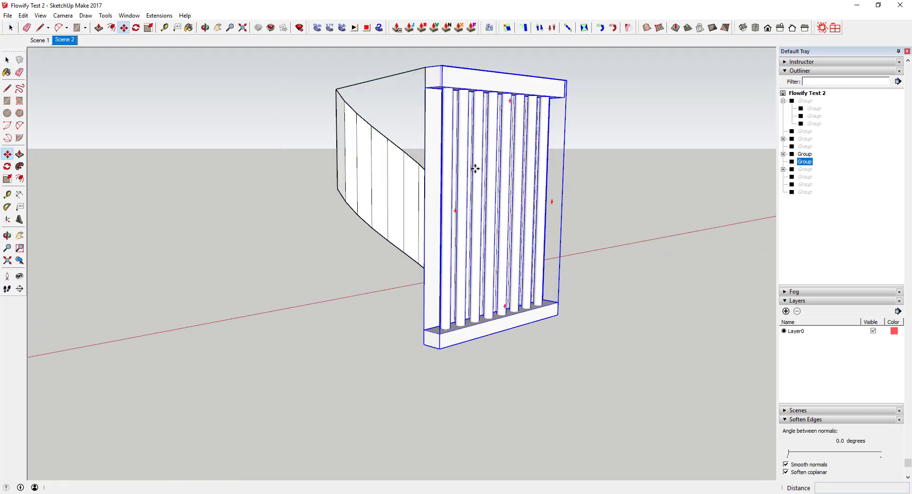
{"action": "left_click", "coordinate": [477, 170]}
{"action": "key", "text": "space"}
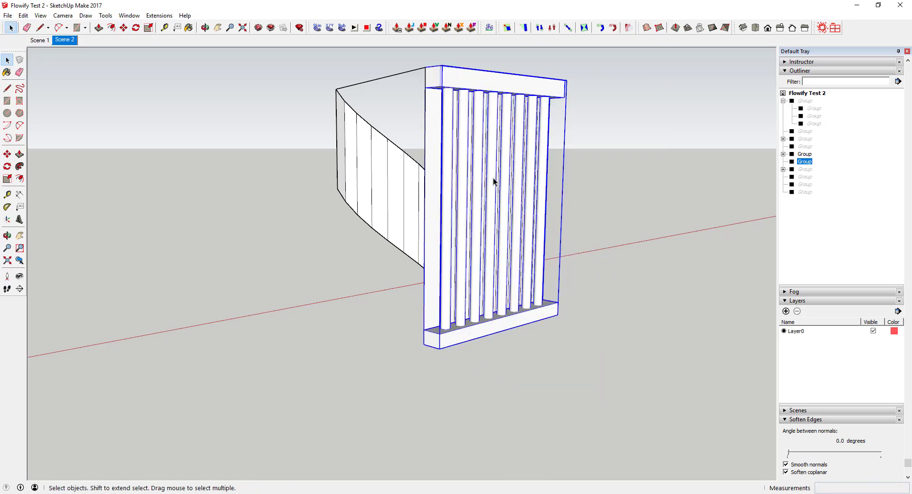
Window-select the curved wall and slatted panel together and open the Flowify extension menu
{"action": "middle_click_drag", "start_coordinate": [493, 181], "coordinate": [527, 167]}
{"action": "left_click_drag", "start_coordinate": [260, 59], "coordinate": [640, 360]}
{"action": "left_click", "coordinate": [159, 16]}
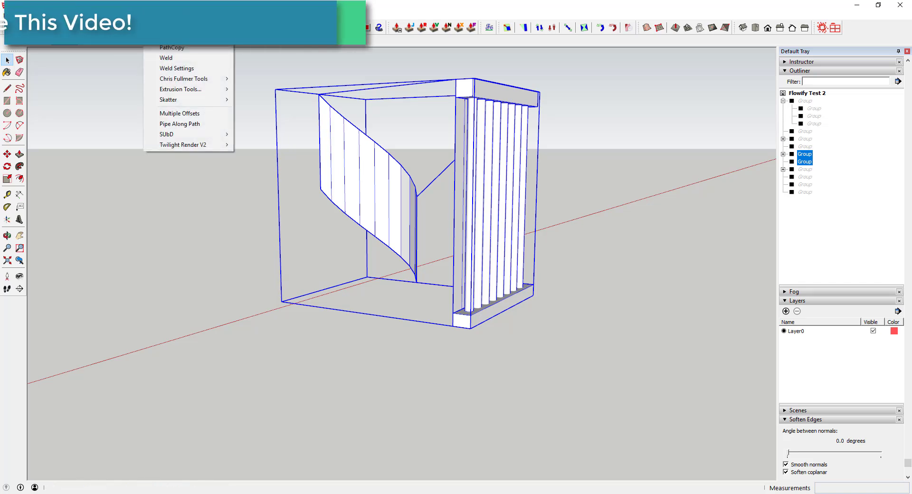
{"action": "mouse_move", "coordinate": [185, 38]}
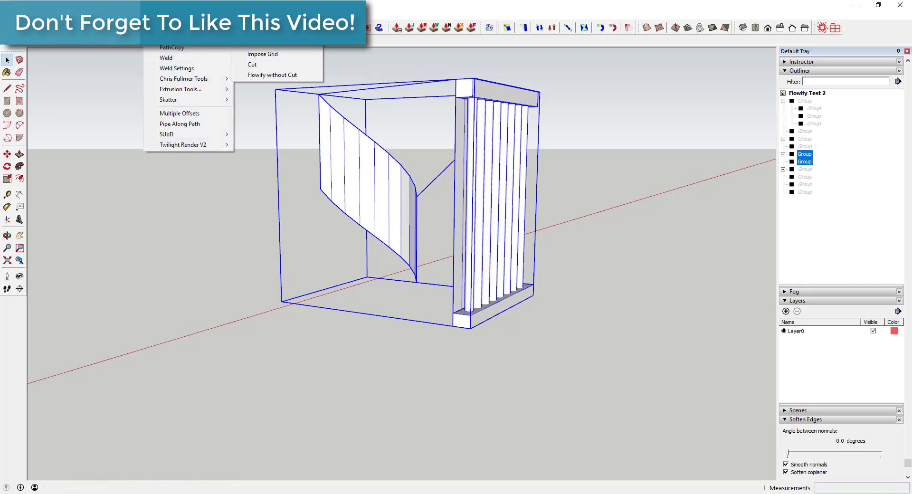
{"action": "key", "text": "Escape"}
{"action": "key", "text": "Escape"}
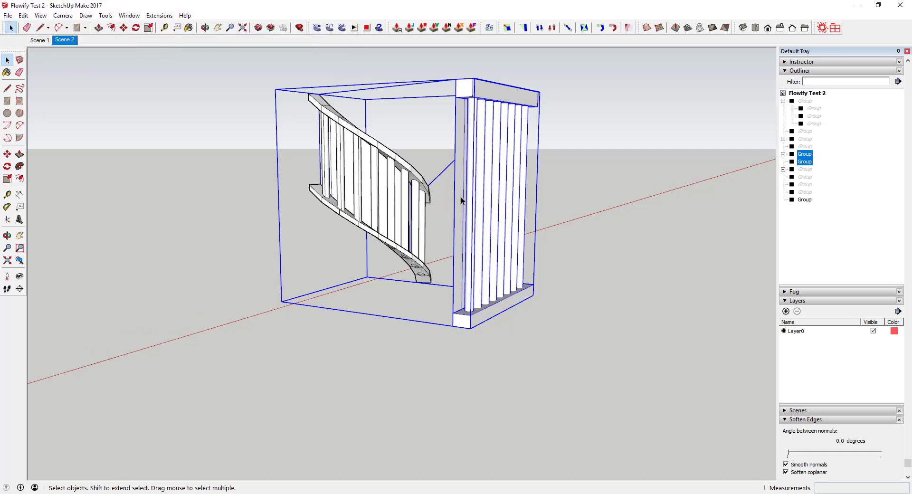
Erase the original wall and slatted panel, leaving the curved railing
{"action": "right_click", "coordinate": [461, 200]}
{"action": "left_click", "coordinate": [483, 214]}
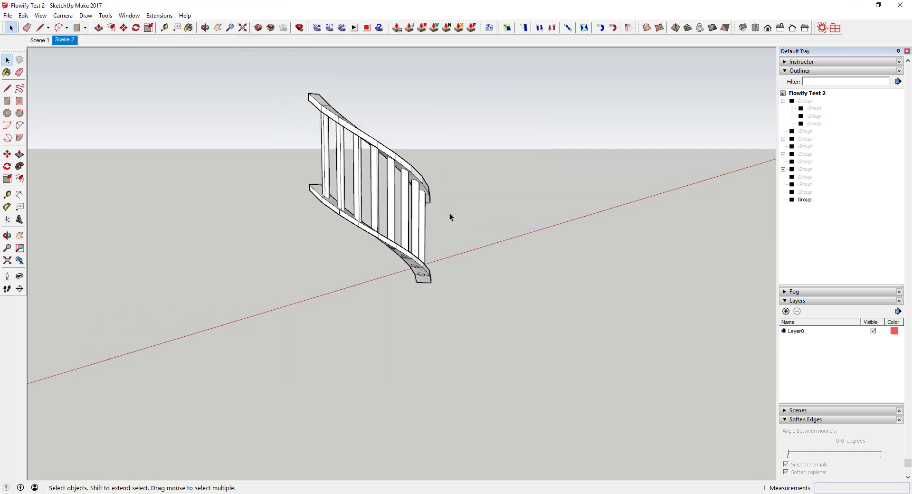
{"action": "mouse_move", "coordinate": [448, 214]}
{"action": "middle_mouse_down"}
{"action": "mouse_move", "coordinate": [442, 168]}
{"action": "mouse_move", "coordinate": [265, 183]}
{"action": "mouse_move", "coordinate": [47, 155]}
{"action": "mouse_move", "coordinate": [283, 176]}
{"action": "mouse_move", "coordinate": [774, 179]}
{"action": "middle_mouse_up"}
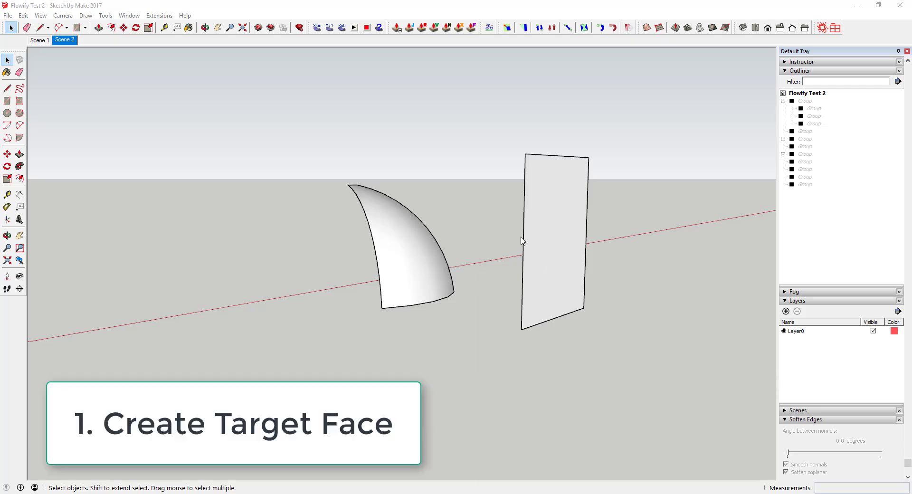
Make the curved target surface into a group
{"action": "left_click_drag", "start_coordinate": [301, 145], "coordinate": [485, 350]}
{"action": "right_click", "coordinate": [411, 234]}
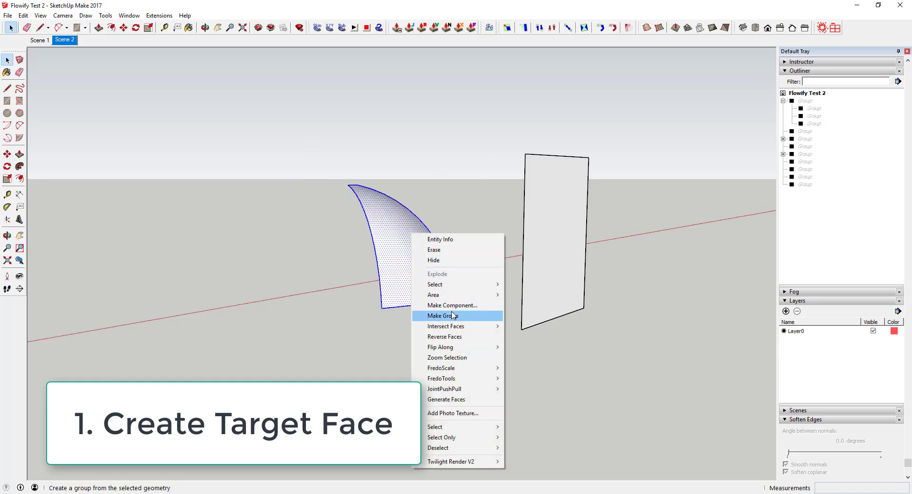
{"action": "left_click", "coordinate": [454, 315]}
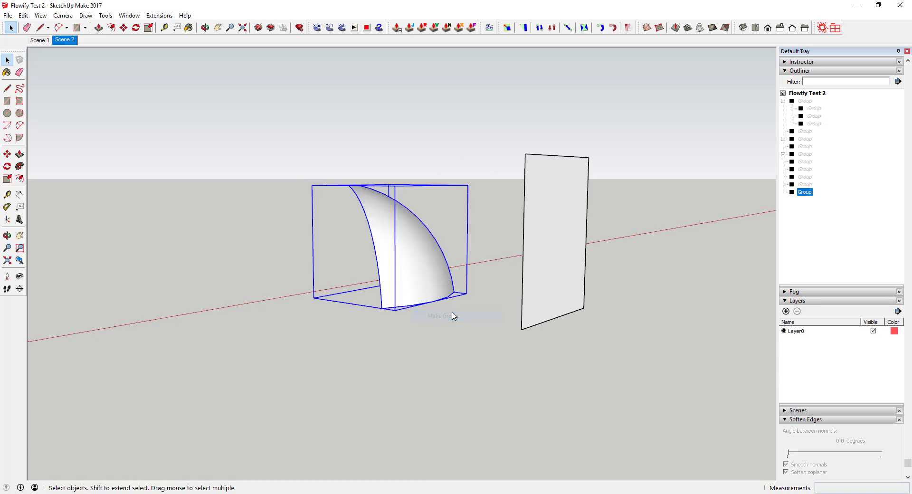
Select the flat plane with its edges and make it a separate group
{"action": "left_click", "coordinate": [635, 339]}
{"action": "left_click", "coordinate": [549, 223]}
{"action": "left_click_drag", "start_coordinate": [487, 117], "coordinate": [627, 375]}
{"action": "right_click", "coordinate": [553, 218]}
{"action": "left_click", "coordinate": [585, 298]}
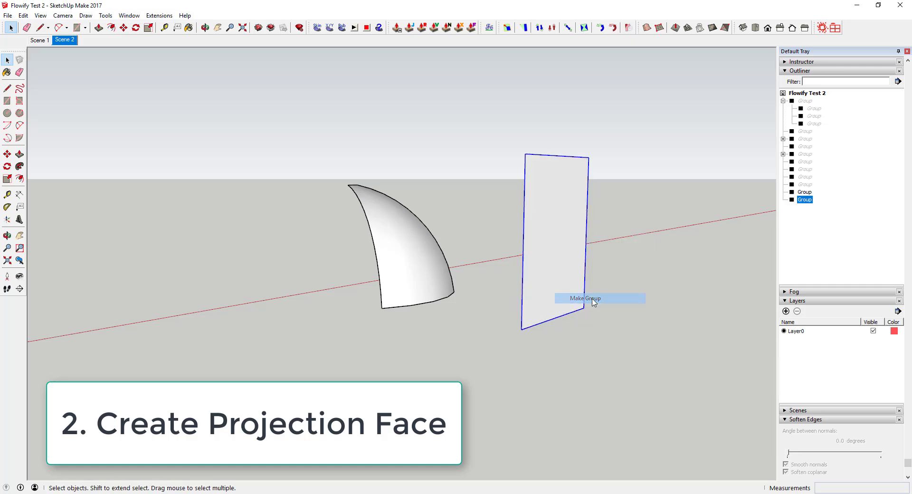
Draw two lines from the flat plane's bottom corners to the curved face's lower corners
{"action": "left_click", "coordinate": [636, 293]}
{"action": "key", "text": "l"}
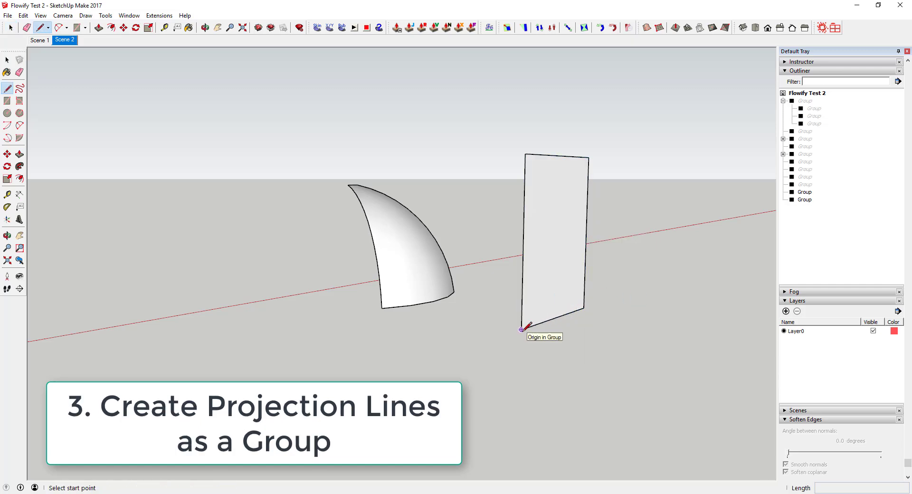
{"action": "left_click", "coordinate": [521, 329]}
{"action": "left_click", "coordinate": [382, 308]}
{"action": "key", "text": "space"}
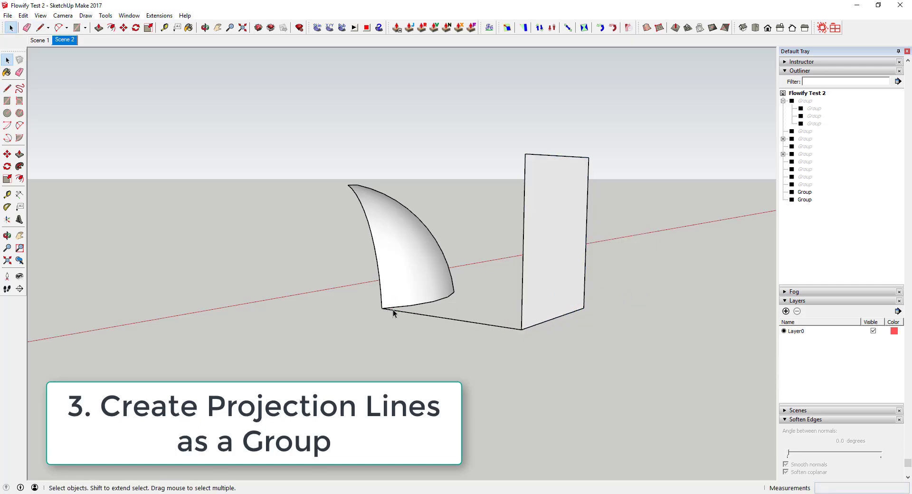
{"action": "key", "text": "l"}
{"action": "left_click", "coordinate": [521, 300]}
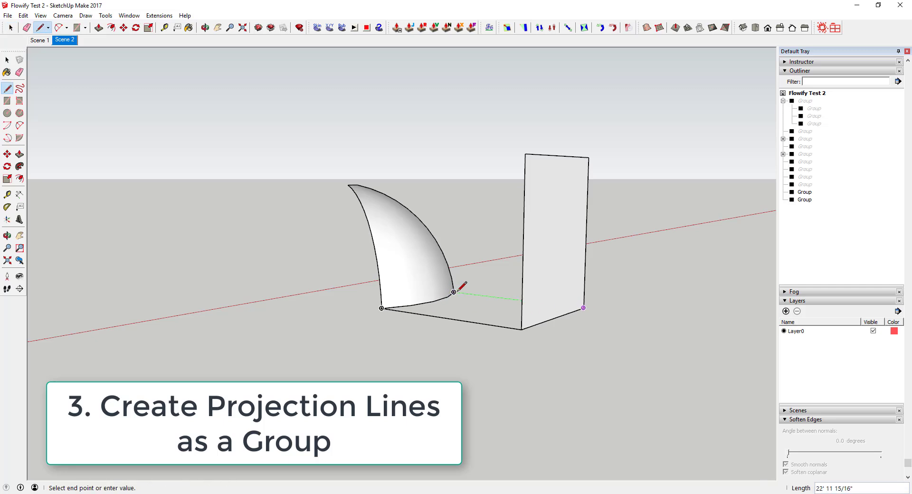
{"action": "left_click", "coordinate": [454, 292]}
{"action": "key", "text": "space"}
{"action": "key", "text": "space"}
Group the two projection lines, then window-select all three groups
{"action": "left_click", "coordinate": [483, 295]}
{"action": "left_click", "coordinate": [466, 328], "text": "shift"}
{"action": "right_click", "coordinate": [467, 325]}
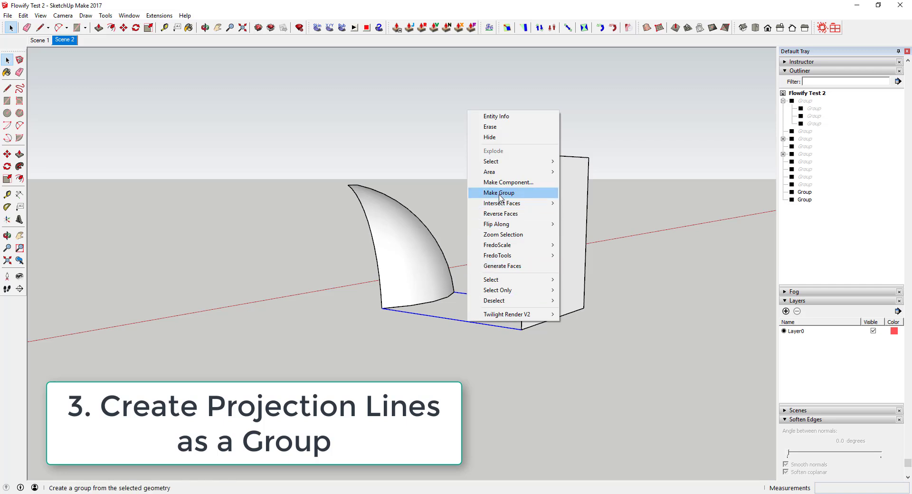
{"action": "left_click", "coordinate": [489, 196]}
{"action": "left_click_drag", "start_coordinate": [301, 119], "coordinate": [608, 324]}
Nest the three groups in one outer group and apply Flowify's Impose Grid to the flat plane
{"action": "right_click", "coordinate": [560, 230]}
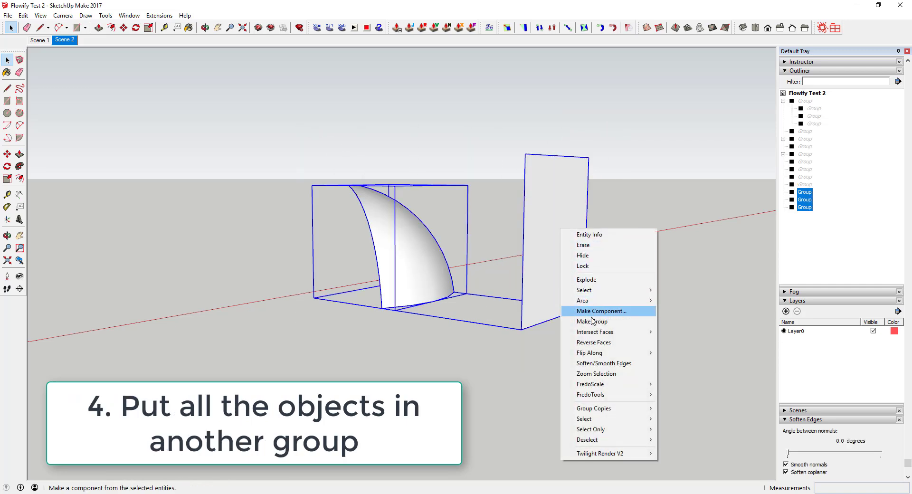
{"action": "left_click", "coordinate": [592, 321]}
{"action": "left_click", "coordinate": [159, 15]}
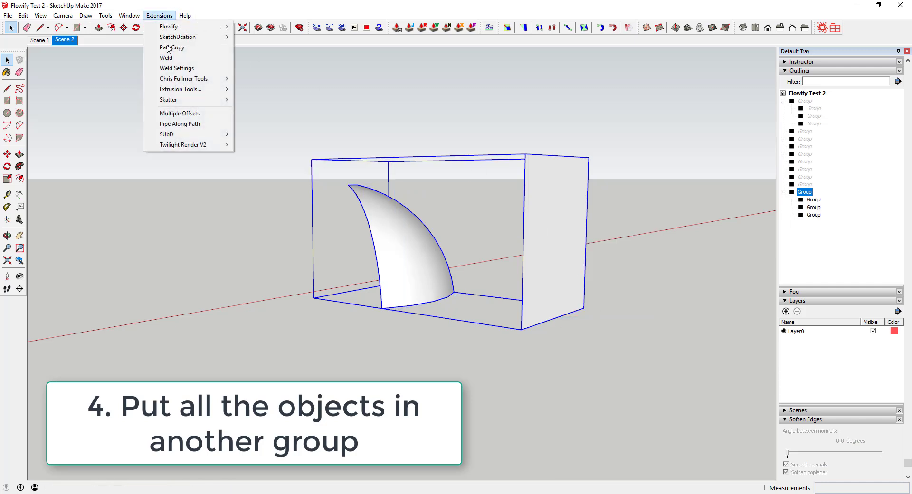
{"action": "mouse_move", "coordinate": [174, 29]}
{"action": "left_click", "coordinate": [274, 58]}
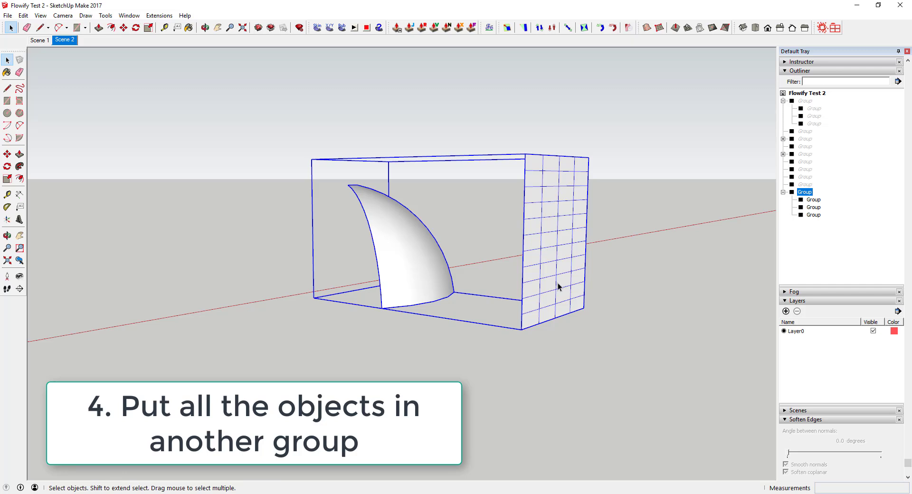
Draw a rectangle over the gridded plane and offset it inward to form the frame border
{"action": "key", "text": "r"}
{"action": "left_click", "coordinate": [521, 329]}
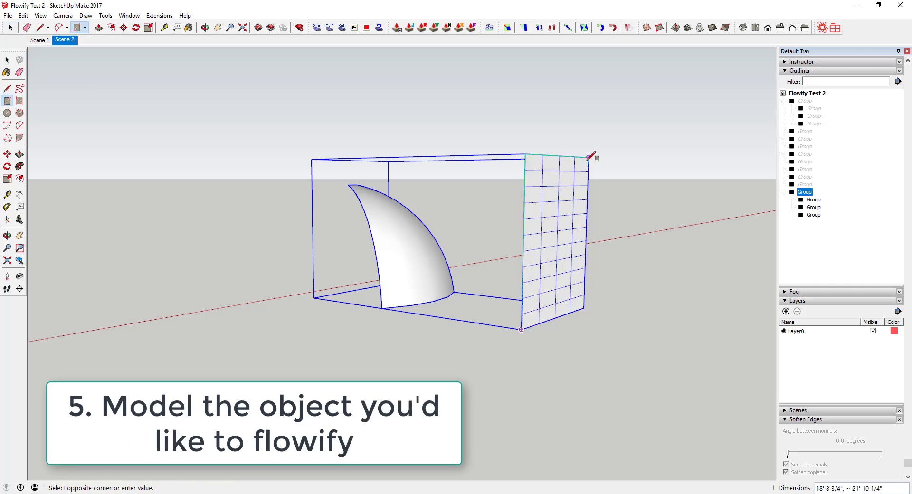
{"action": "left_click", "coordinate": [589, 156]}
{"action": "key", "text": "space"}
{"action": "key", "text": "f"}
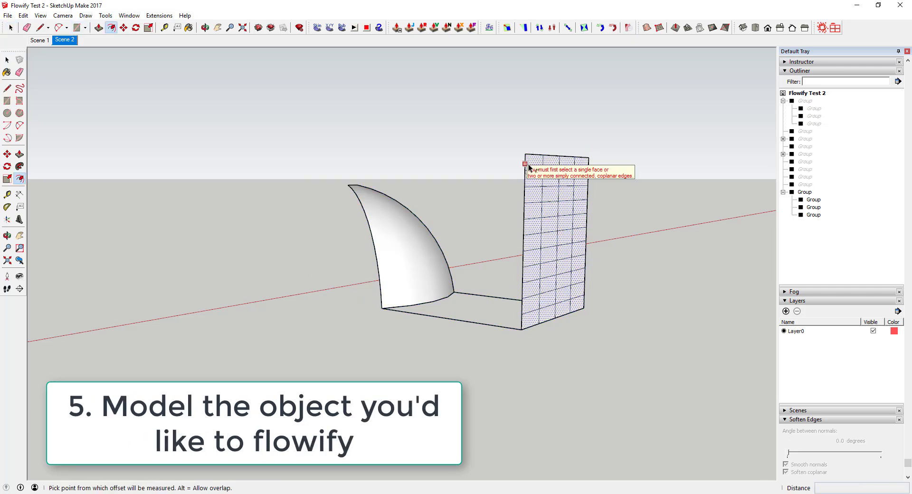
{"action": "left_click", "coordinate": [528, 245]}
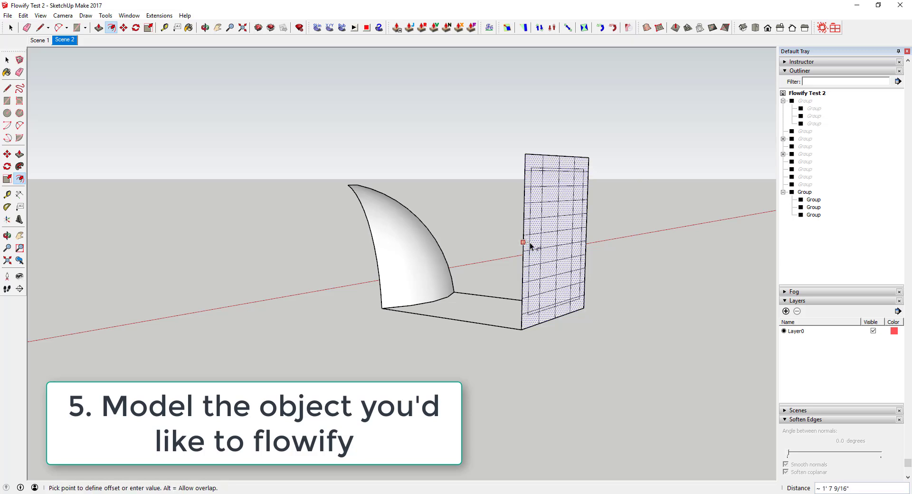
{"action": "left_click", "coordinate": [530, 245]}
{"action": "key", "text": "space"}
Push/pull the outer border ring to give the frame thickness
{"action": "key", "text": "p"}
{"action": "left_click", "coordinate": [535, 170]}
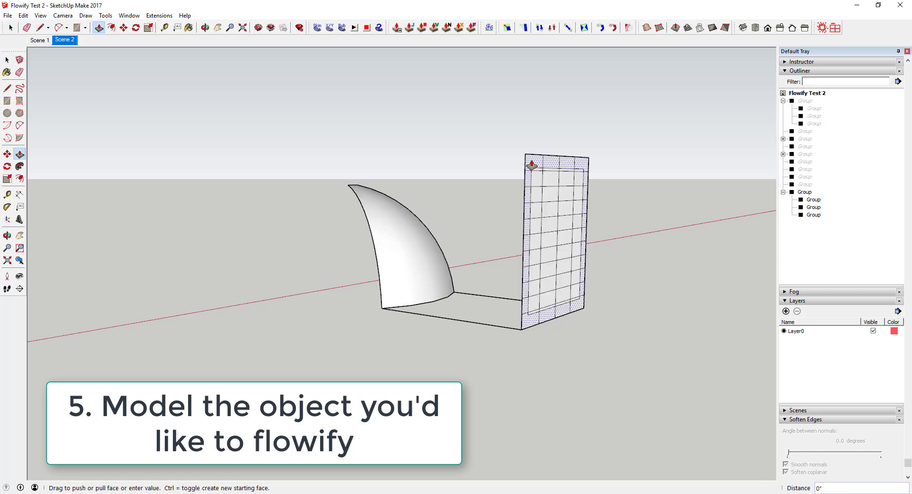
{"action": "left_click", "coordinate": [541, 166]}
{"action": "key", "text": "space"}
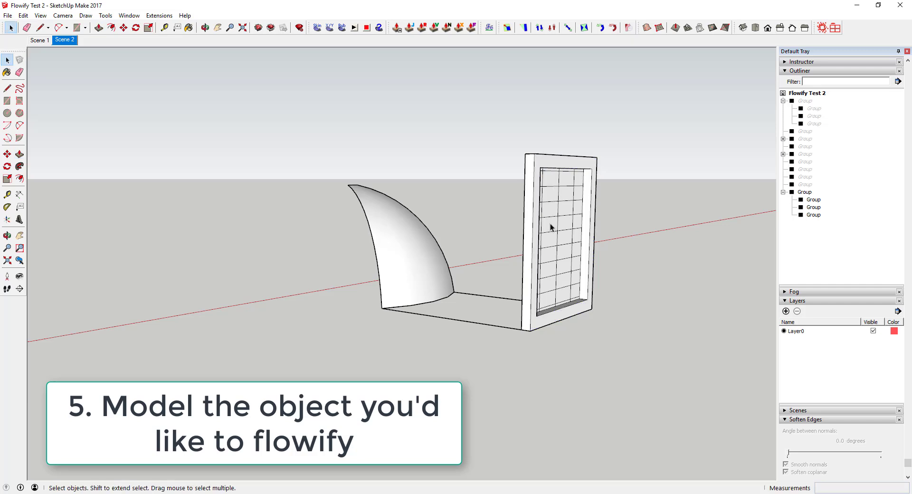
Group the window frame geometry and window-select it together with the curved fin
{"action": "triple_click", "coordinate": [549, 166]}
{"action": "right_click", "coordinate": [550, 164]}
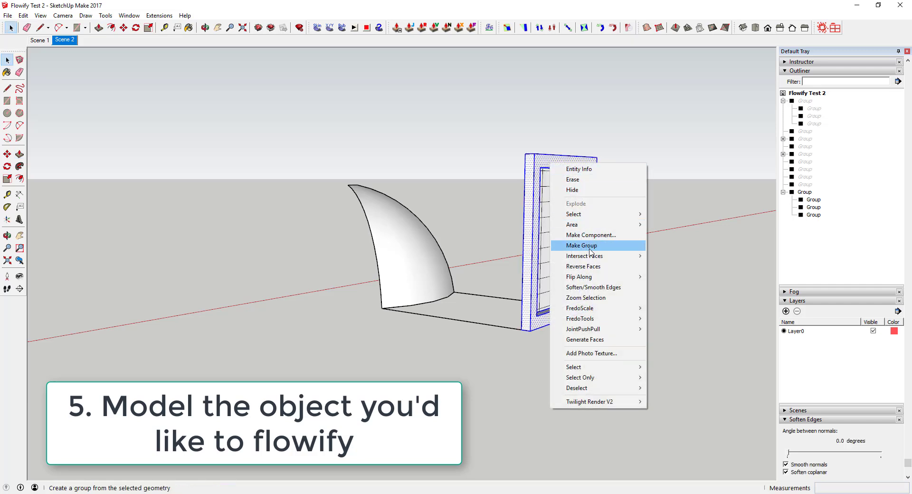
{"action": "left_click", "coordinate": [591, 252]}
{"action": "middle_click_drag", "start_coordinate": [589, 252], "coordinate": [554, 250]}
{"action": "left_click_drag", "start_coordinate": [305, 108], "coordinate": [683, 377]}
Run Flowify on the fin and frame groups and orbit to inspect the wrapped frame
{"action": "left_click", "coordinate": [159, 15]}
{"action": "mouse_move", "coordinate": [180, 26]}
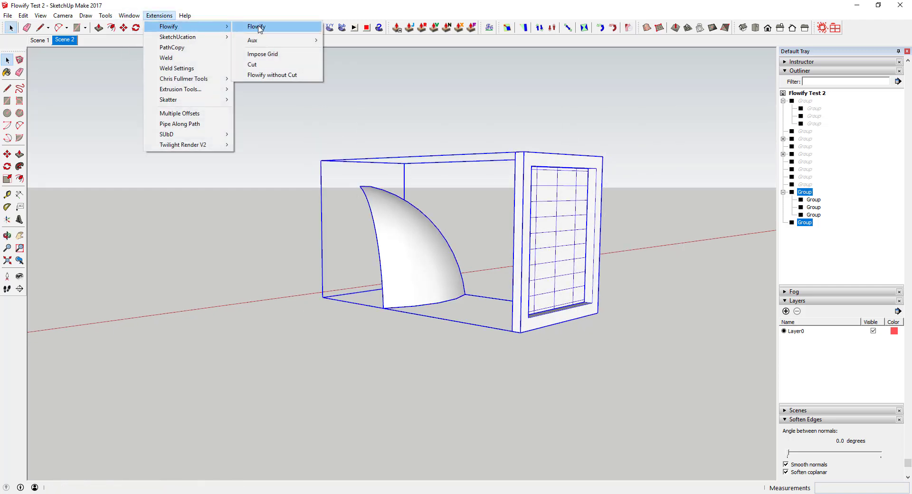
{"action": "left_click", "coordinate": [259, 28]}
{"action": "middle_click_drag", "start_coordinate": [386, 242], "coordinate": [380, 228]}
{"action": "scroll", "coordinate": [377, 218], "scroll_direction": "up", "scroll_amount": 5}
{"action": "key", "text": "o"}
{"action": "left_click_drag", "start_coordinate": [347, 215], "coordinate": [306, 218]}
{"action": "key", "text": "space"}
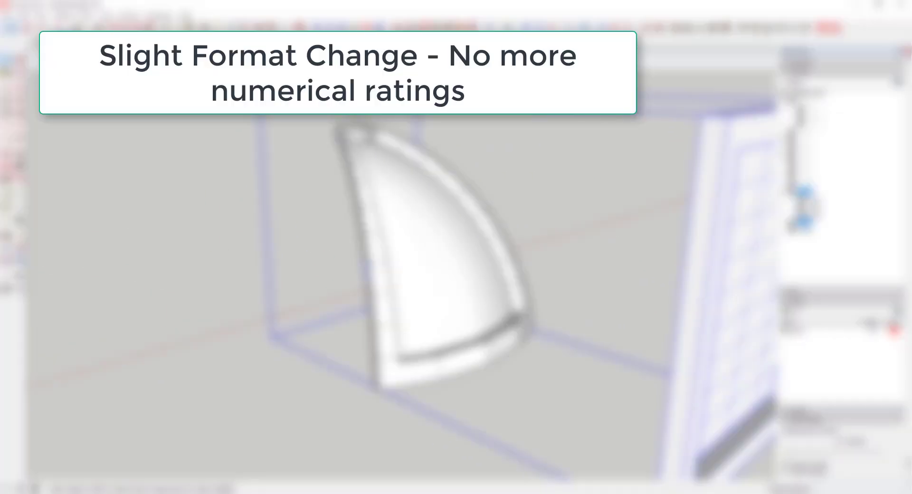